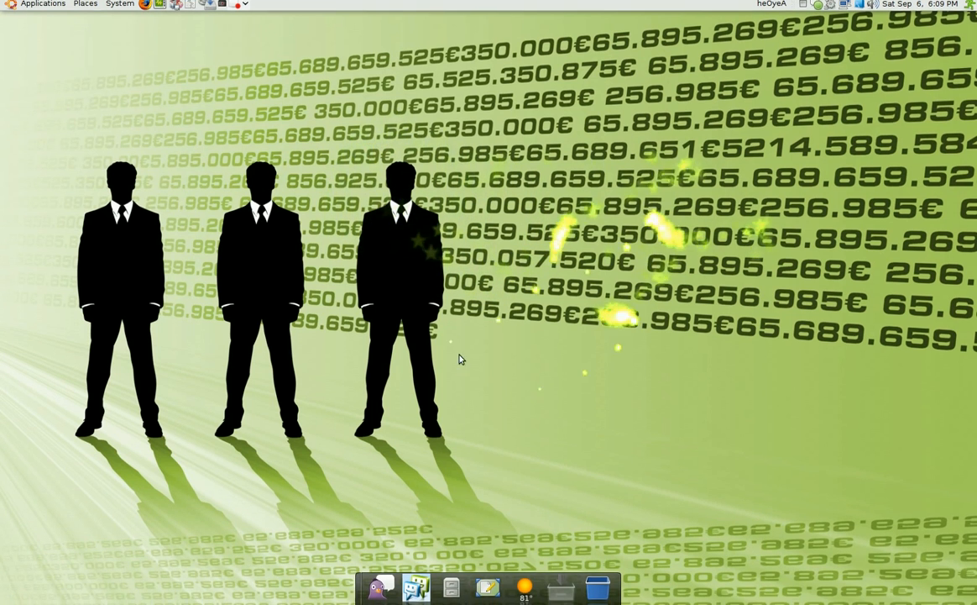
Show the current minimize animation by minimizing a home-folder file browser.
click(452, 585)
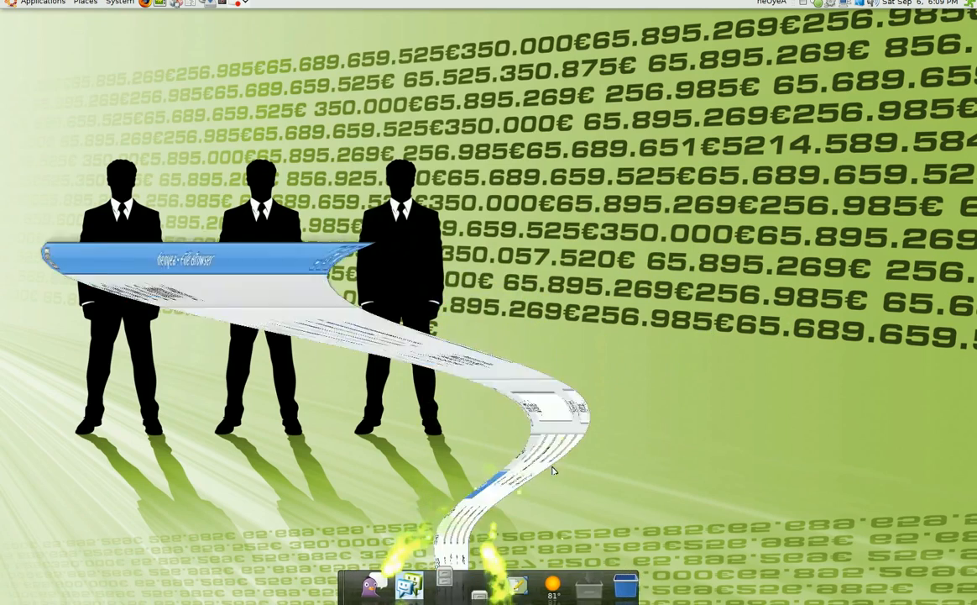
click(462, 21)
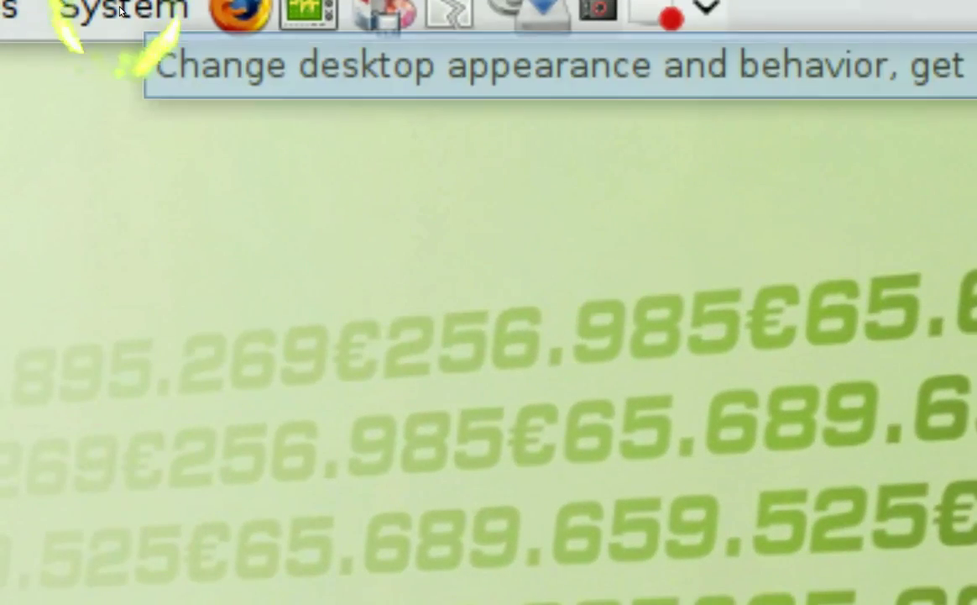
Check in Hardware Drivers that the NVIDIA graphics driver is in use, then close it.
click(120, 15)
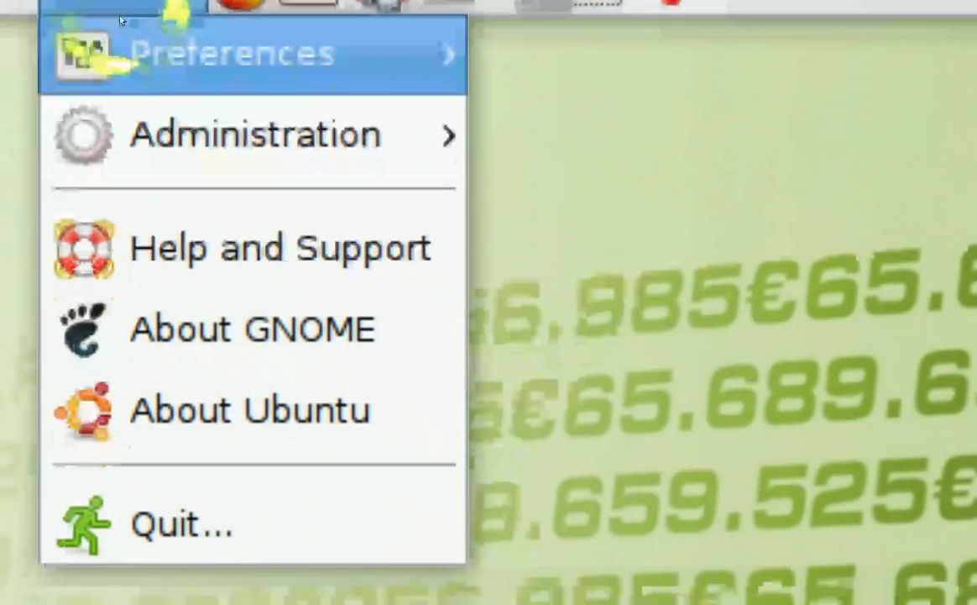
mouse_move(51, 35)
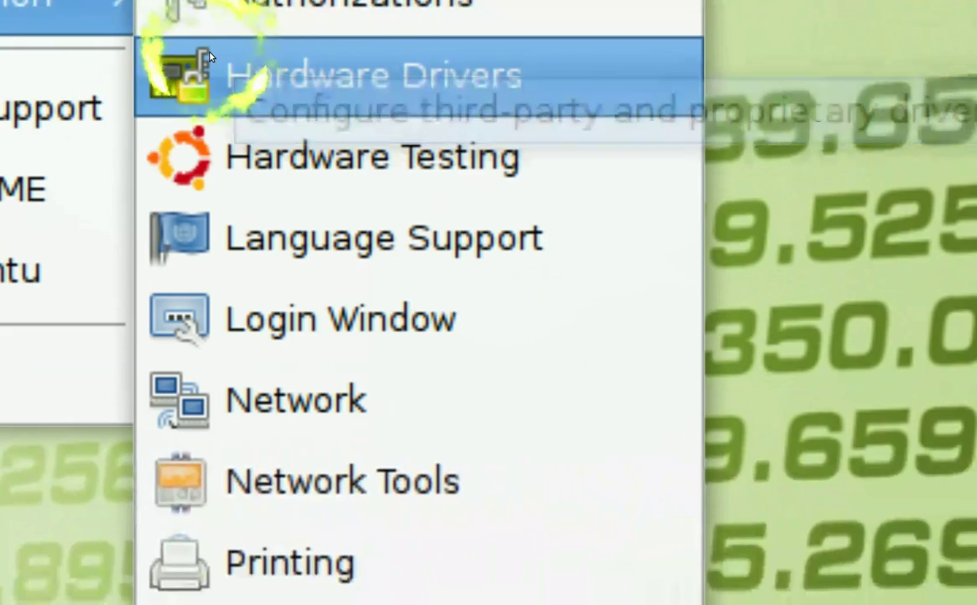
click(185, 73)
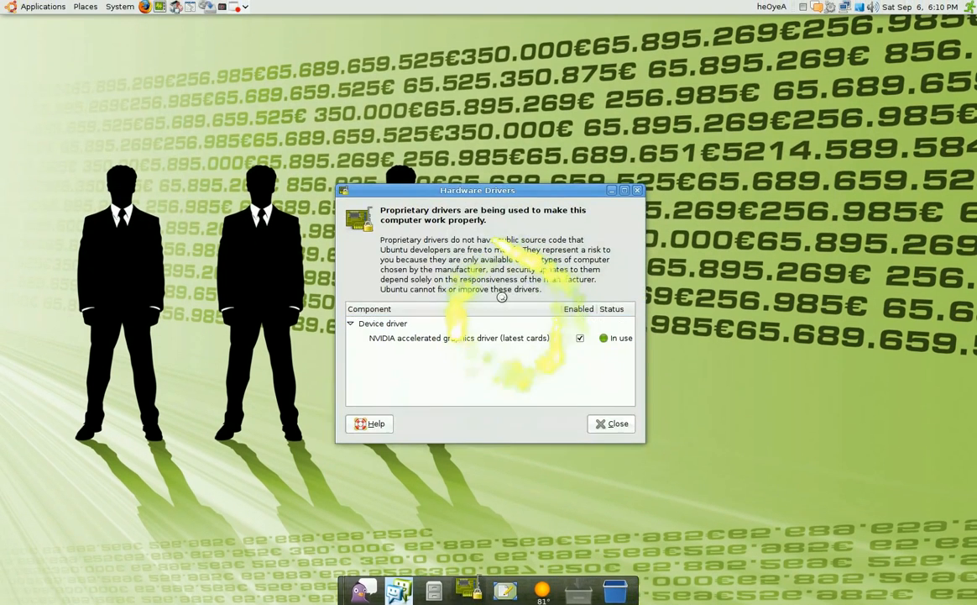
click(516, 337)
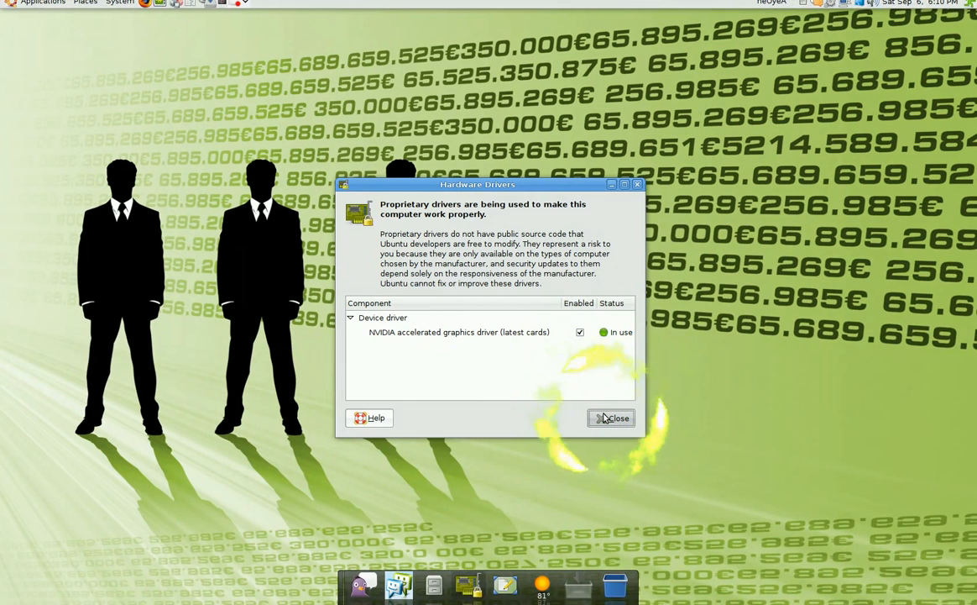
click(605, 417)
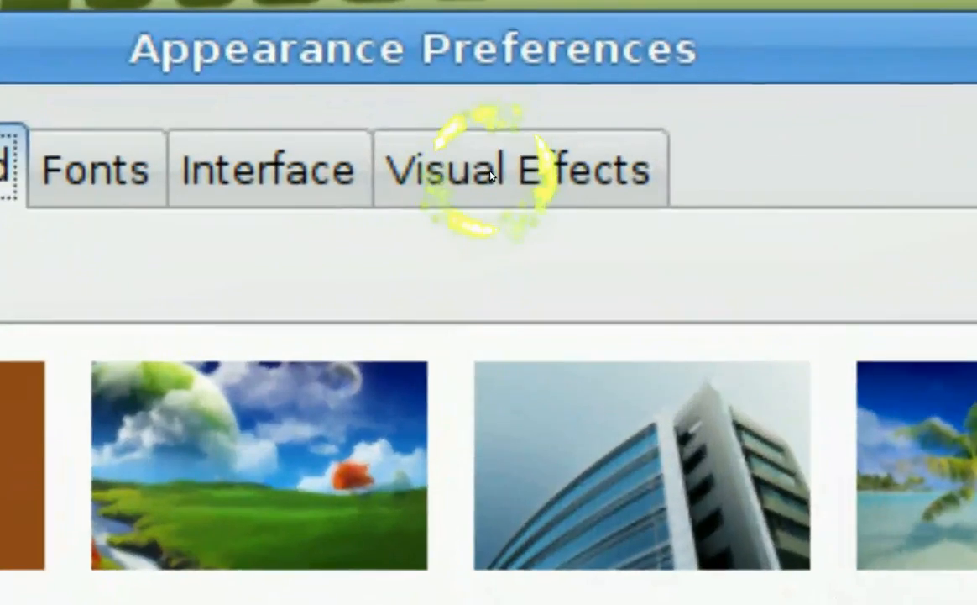
Set Appearance Preferences visual effects to Extra and close the preferences.
click(491, 175)
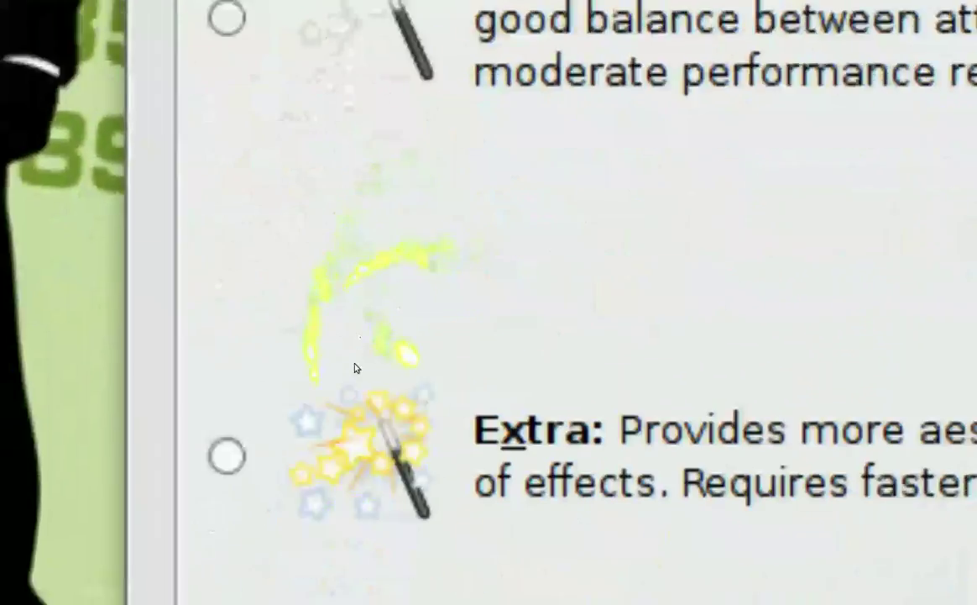
click(352, 378)
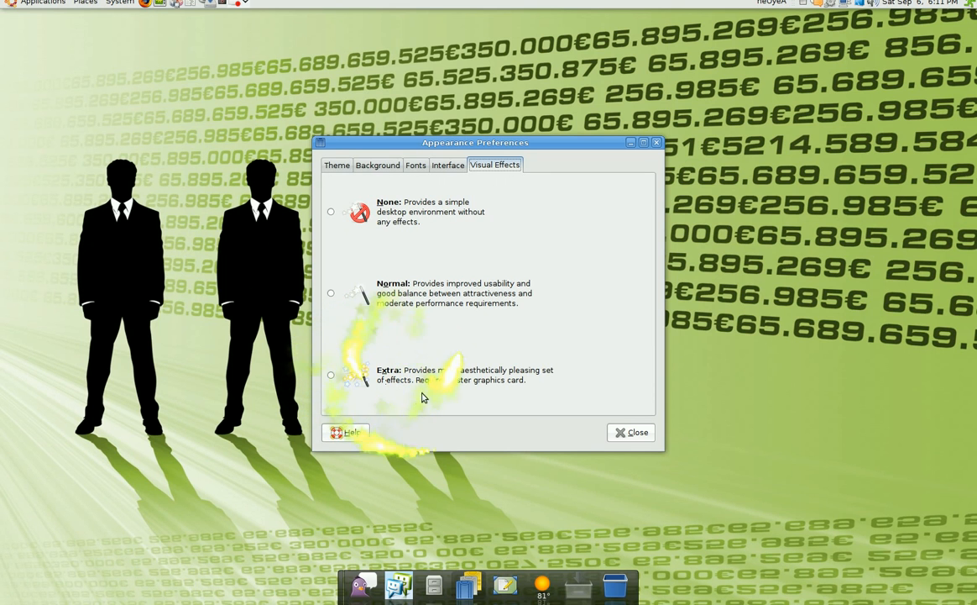
click(623, 434)
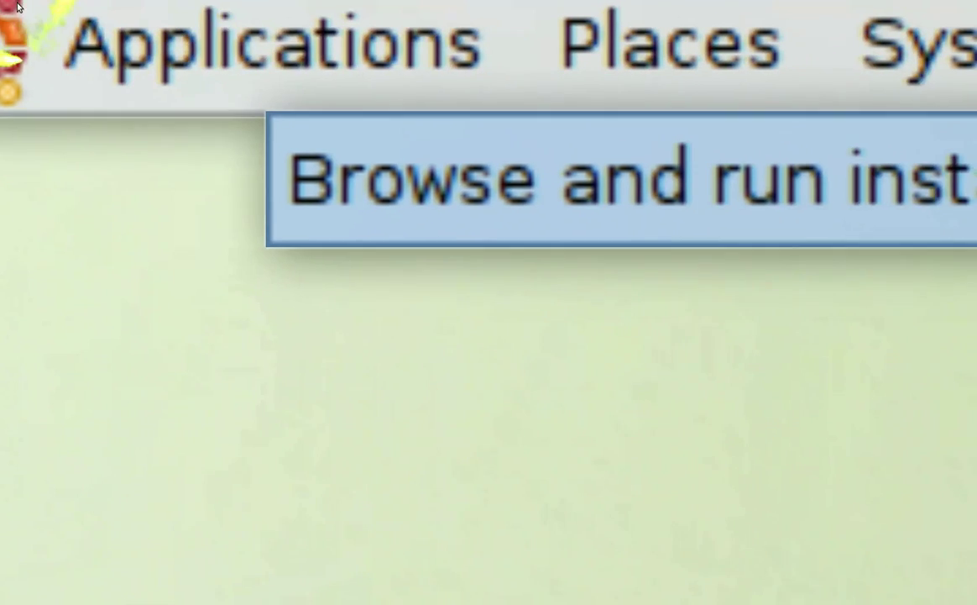
Mark Advanced Desktop Effects Settings (ccsm) as installed among all applications, then close Add/Remove.
click(37, 12)
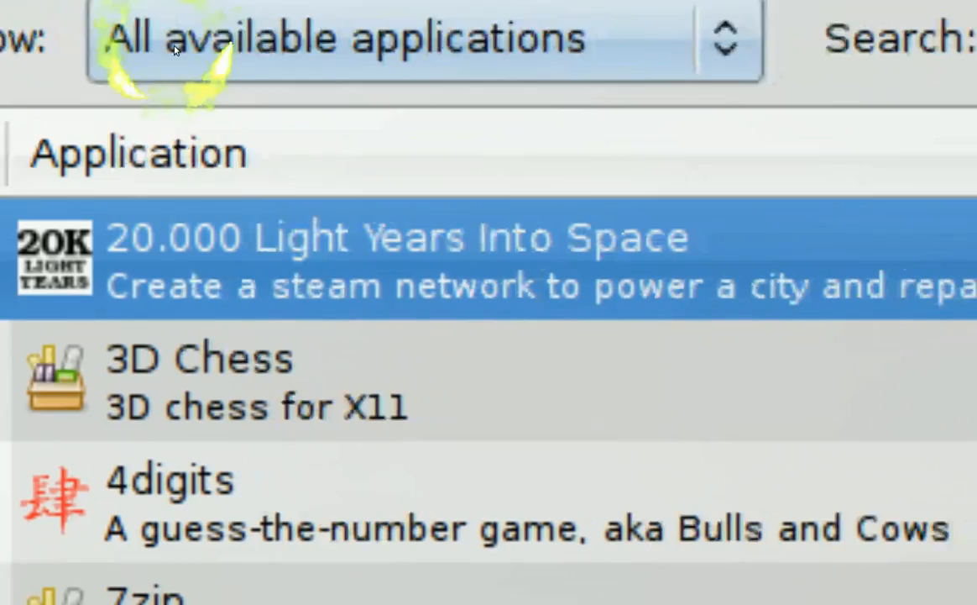
click(168, 49)
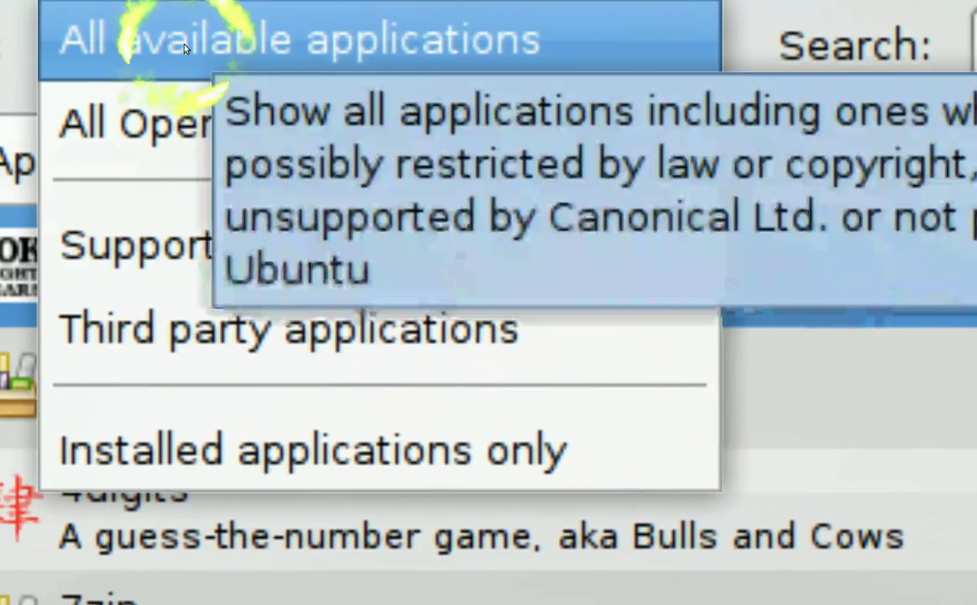
click(186, 48)
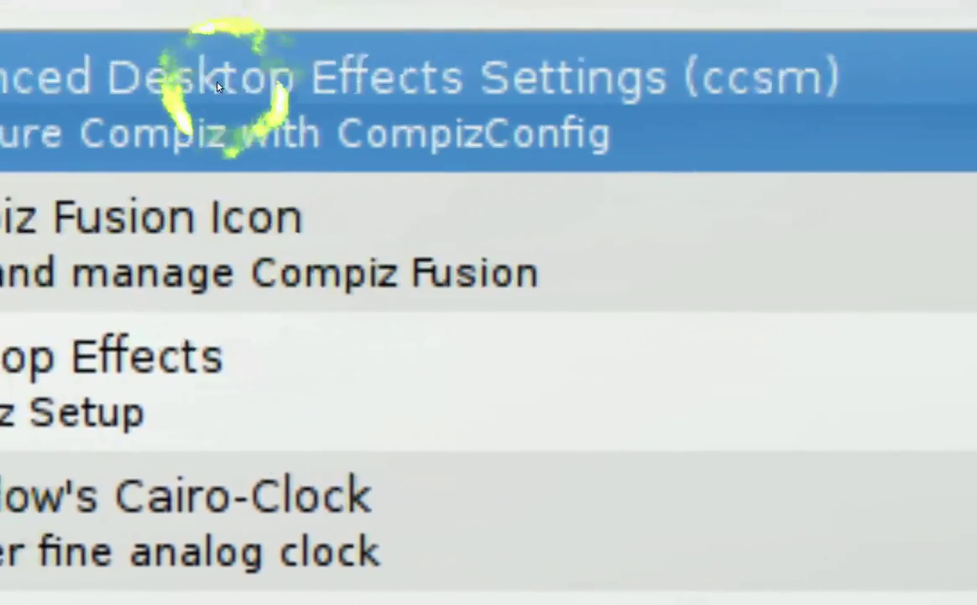
click(144, 80)
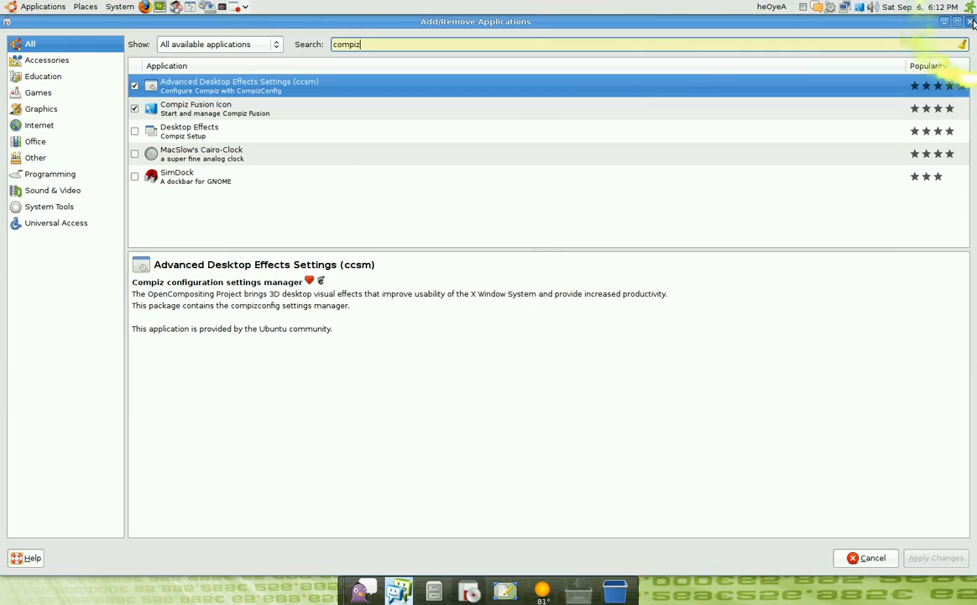
click(971, 22)
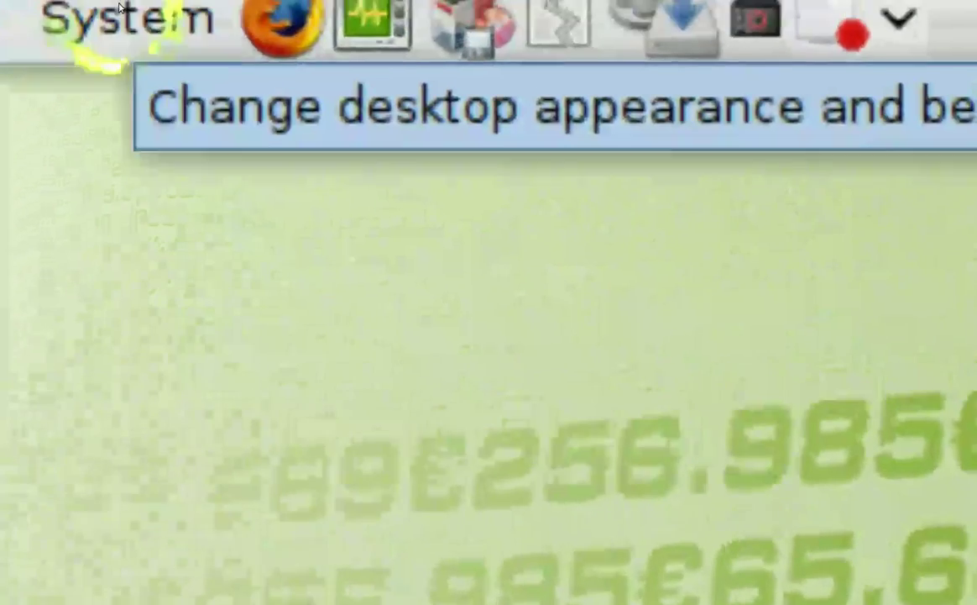
Launch CompizConfig Settings Manager centred on screen and show the Accessibility plugins.
click(120, 9)
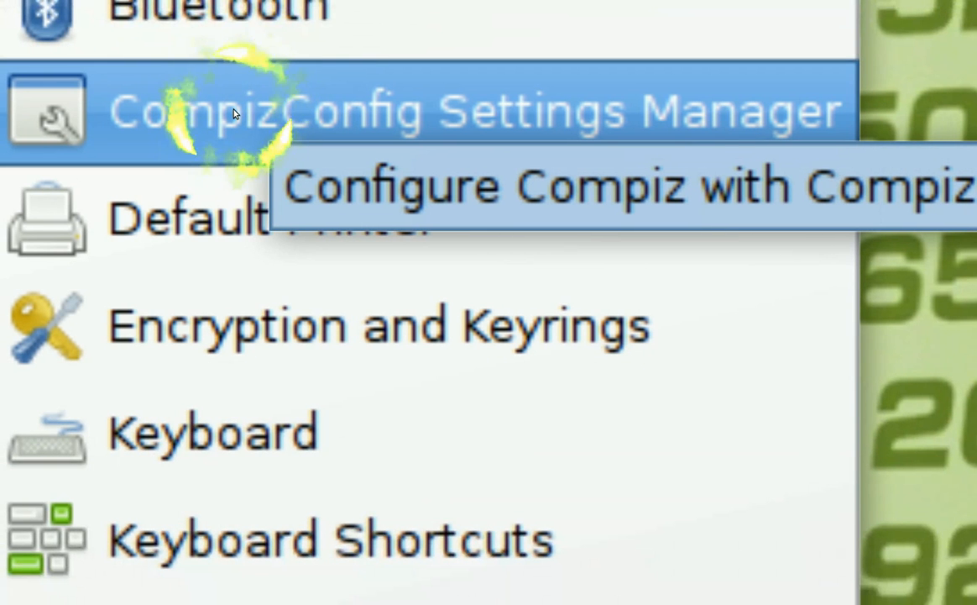
click(234, 114)
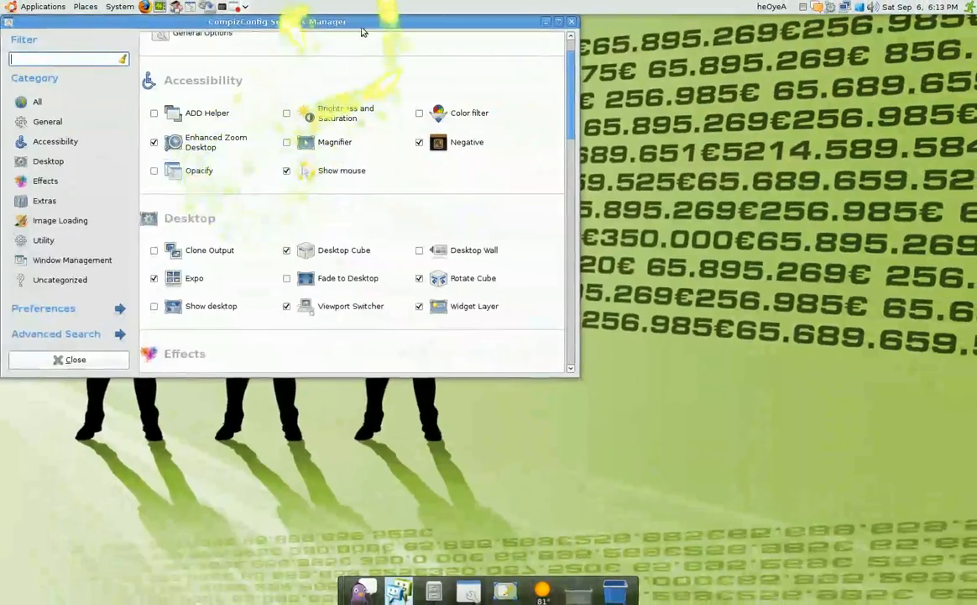
drag(350, 20, 565, 113)
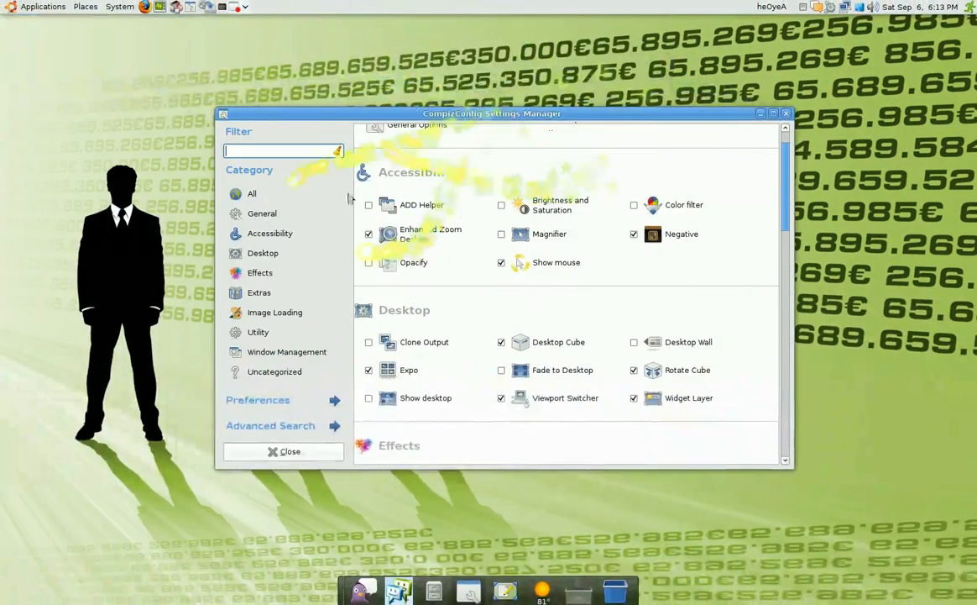
scroll(349, 197, up, 2)
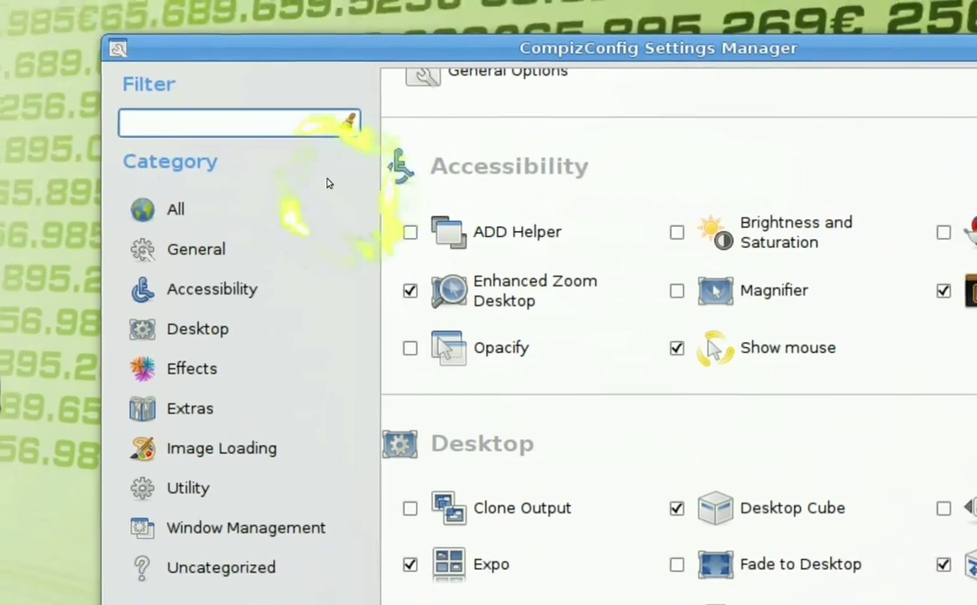
scroll(328, 182, up, 1)
click(250, 236)
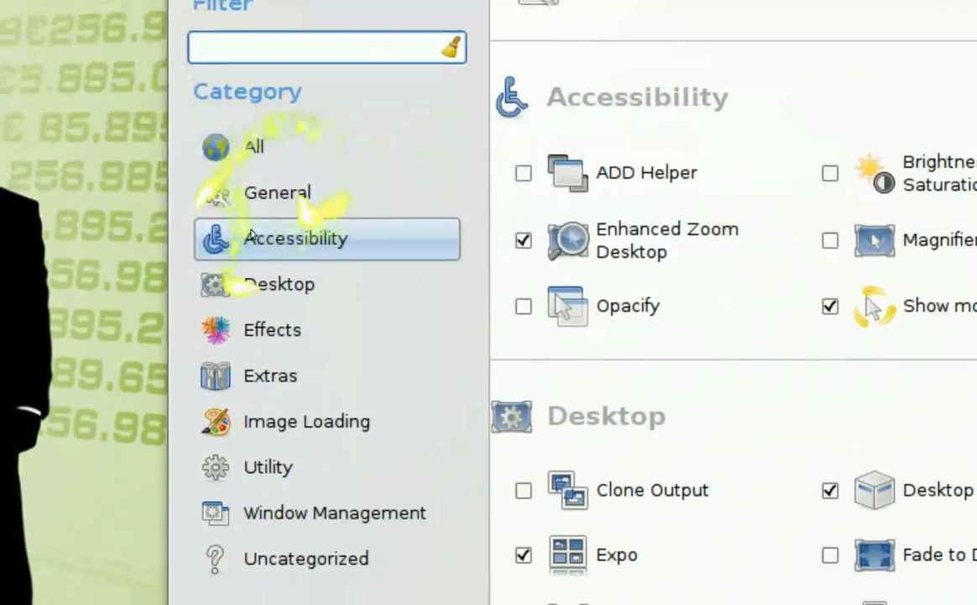
scroll(251, 235, up, 3)
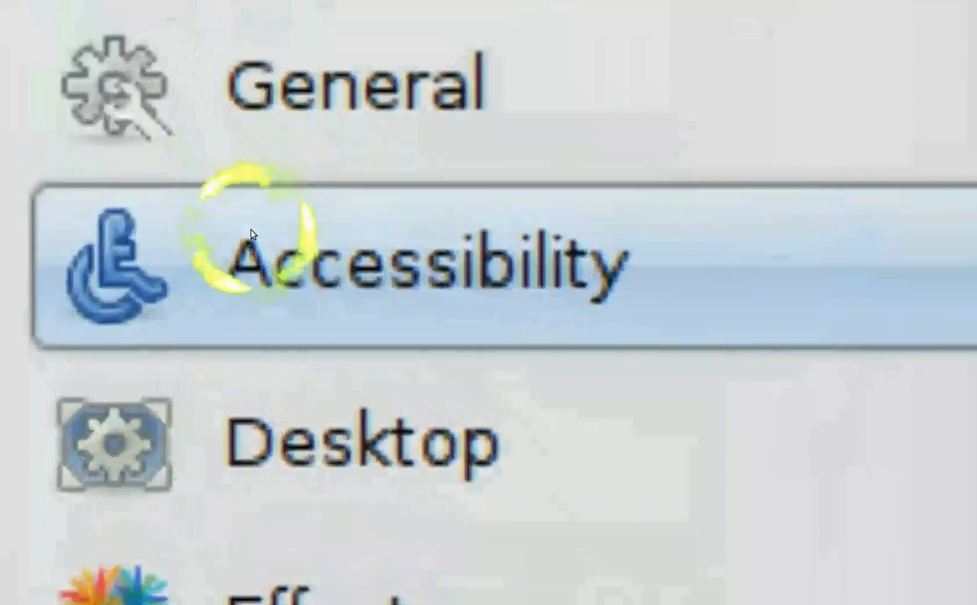
scroll(250, 236, down, 5)
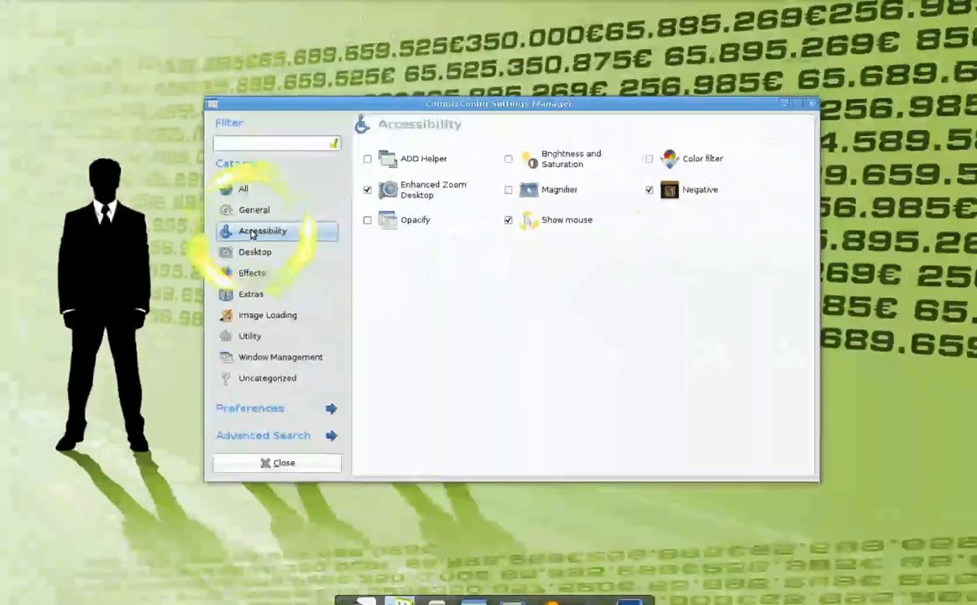
scroll(531, 222, up, 2)
scroll(531, 223, up, 2)
scroll(531, 222, up, 1)
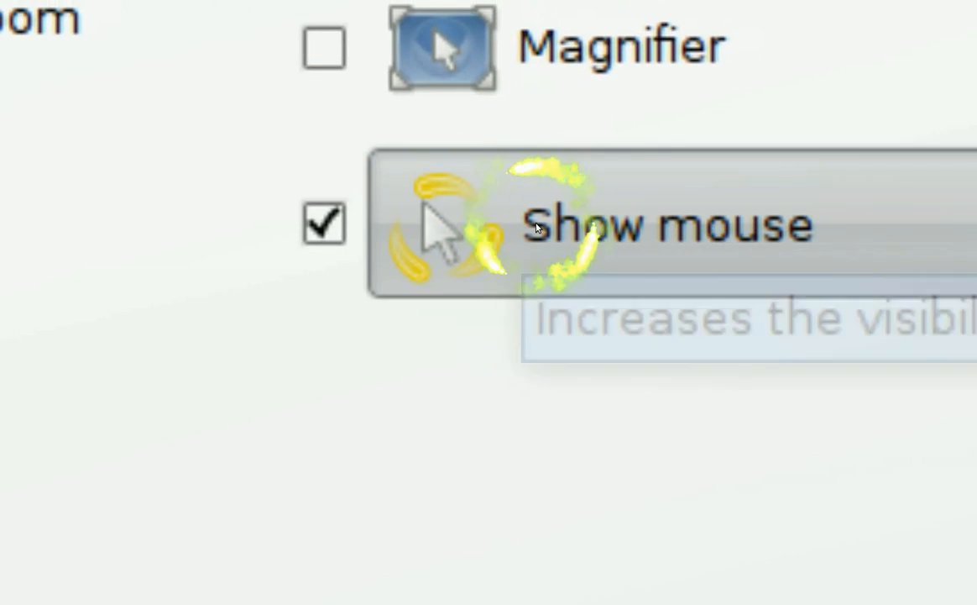
Open the Show mouse plugin's settings page.
click(535, 229)
scroll(537, 228, down, 2)
scroll(537, 227, down, 2)
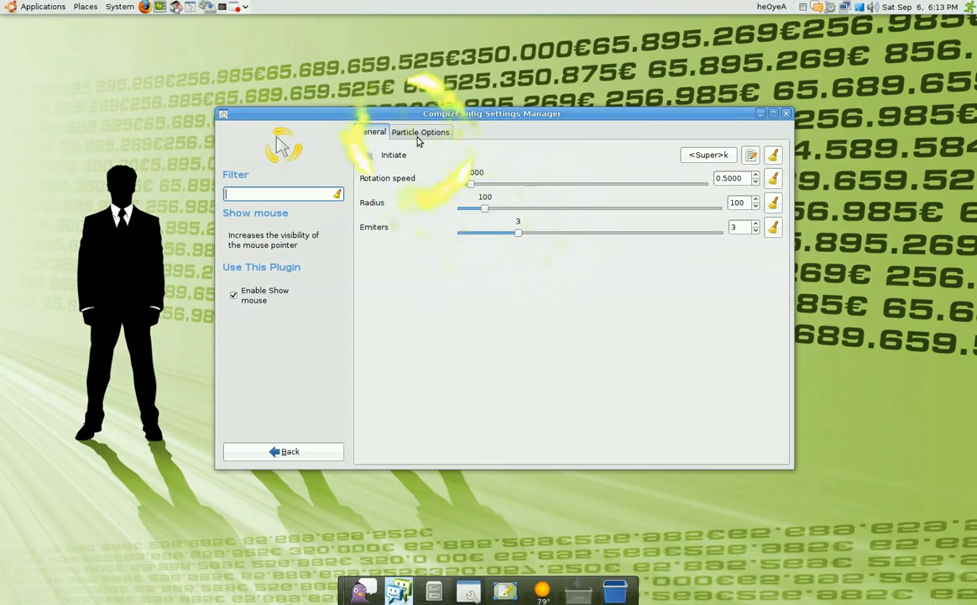
scroll(425, 139, up, 3)
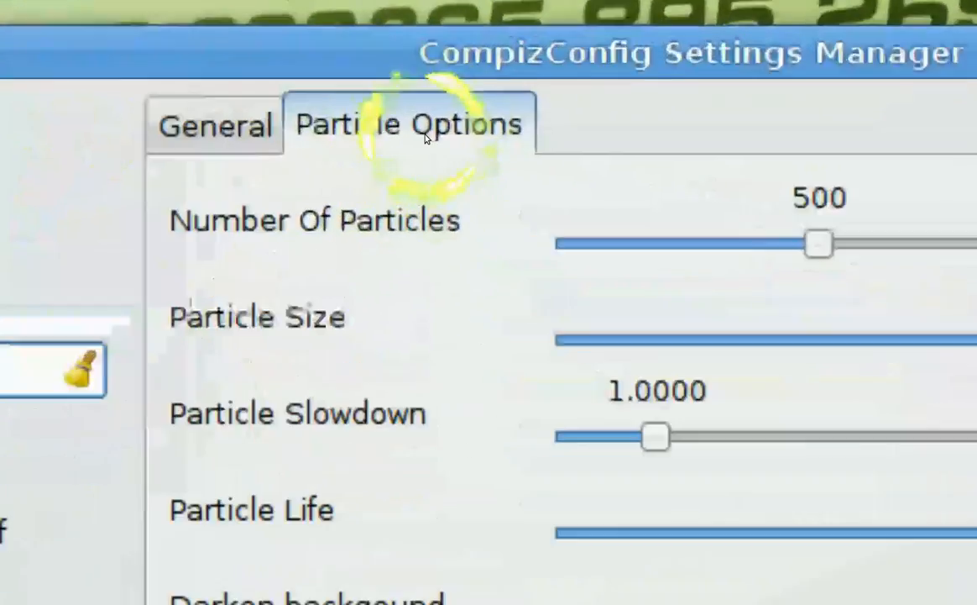
scroll(425, 138, down, 2)
scroll(425, 138, down, 2)
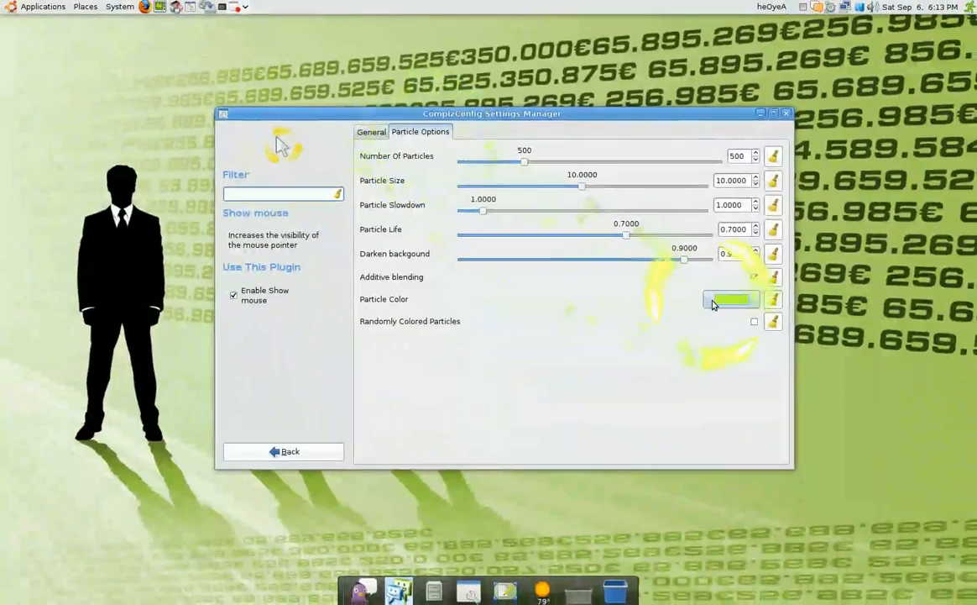
scroll(399, 305, up, 3)
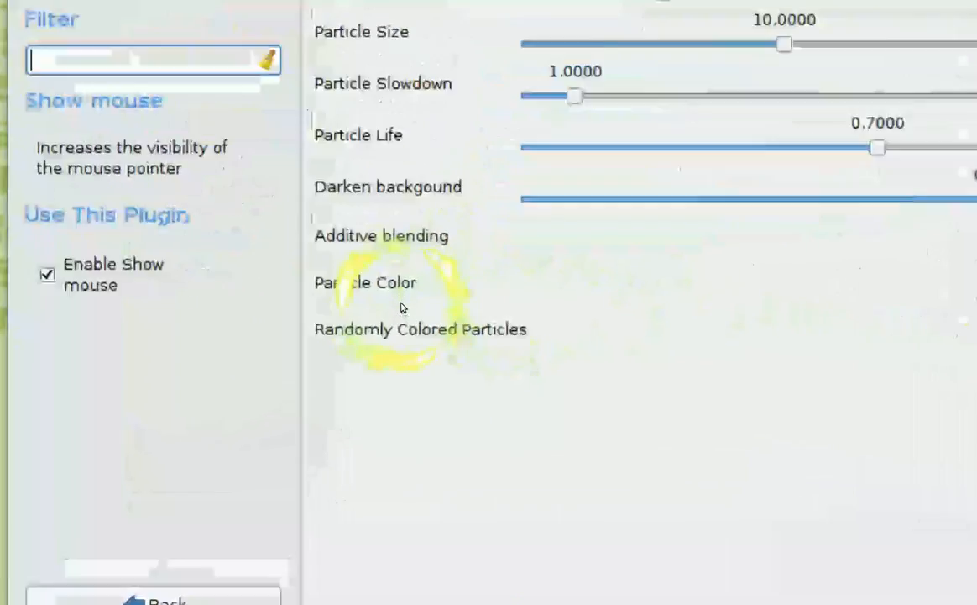
scroll(399, 305, up, 2)
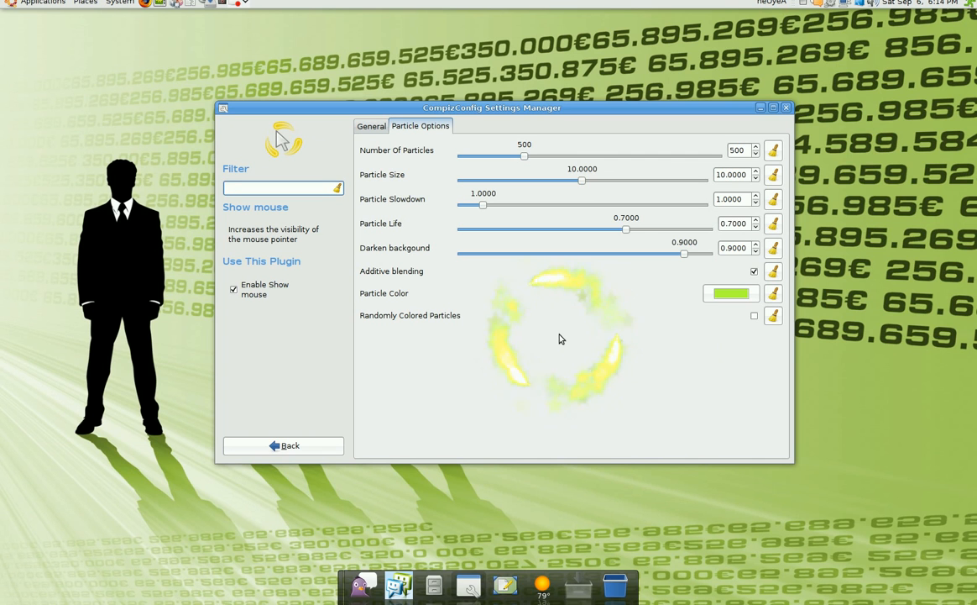
Return from Show mouse particle options to the Accessibility plugin list.
click(318, 446)
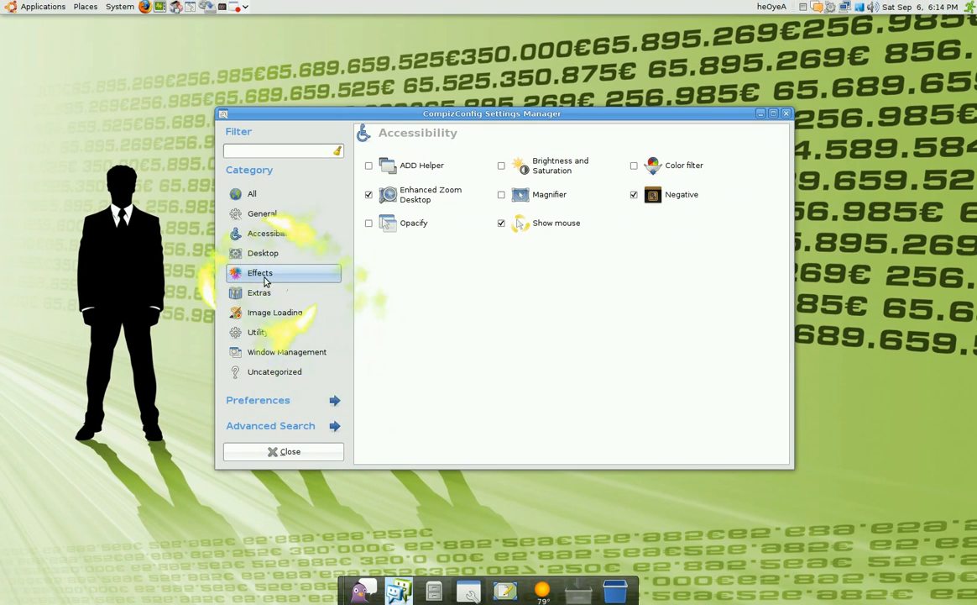
scroll(264, 281, up, 2)
scroll(264, 280, up, 2)
scroll(264, 280, up, 2)
scroll(263, 280, up, 2)
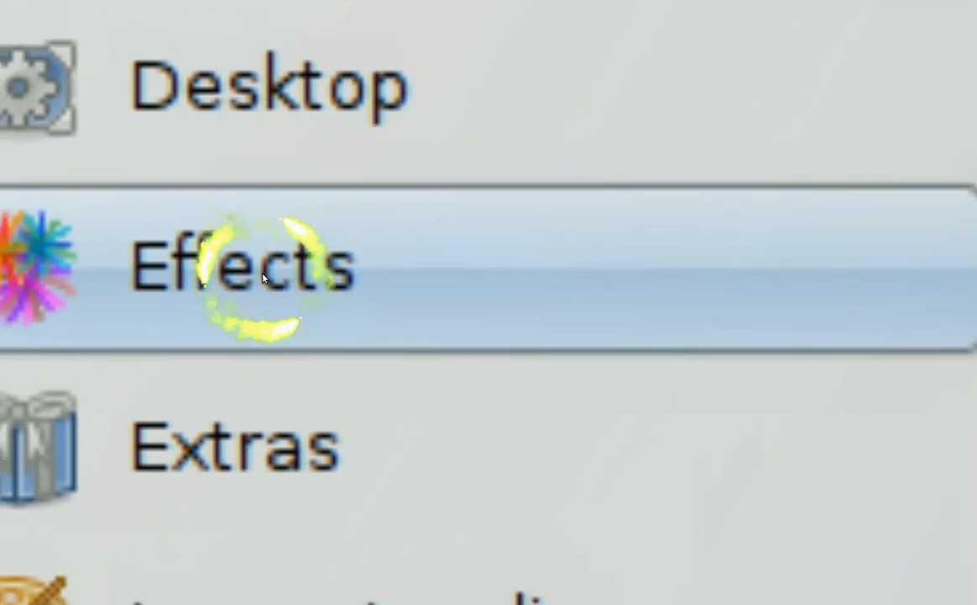
scroll(263, 279, down, 3)
scroll(262, 280, down, 2)
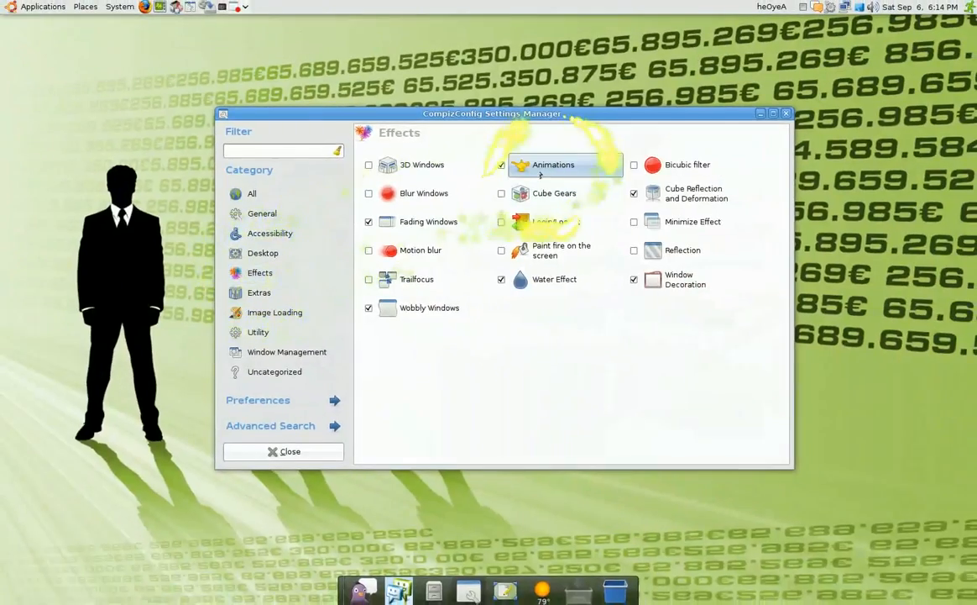
scroll(541, 175, up, 1)
scroll(541, 175, up, 2)
scroll(541, 175, up, 2)
scroll(541, 175, up, 2)
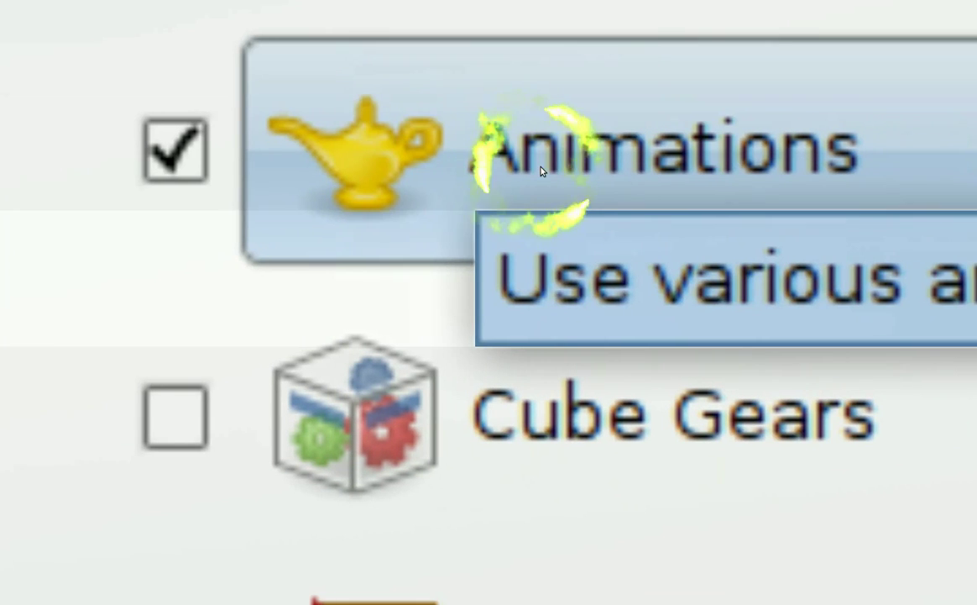
Open the Animations plugin on its Minimize Animation settings listing Magic Lamp.
click(543, 168)
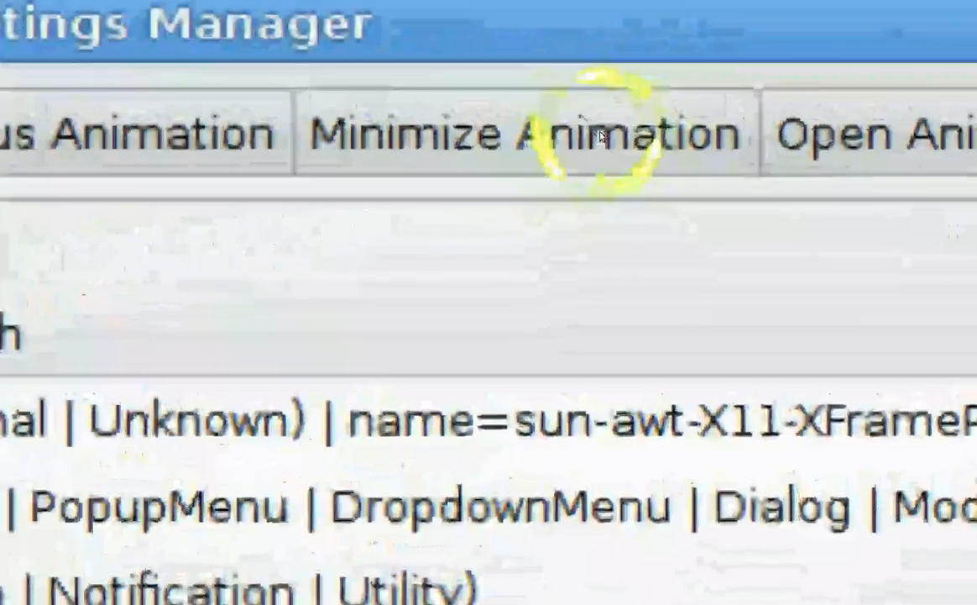
click(600, 137)
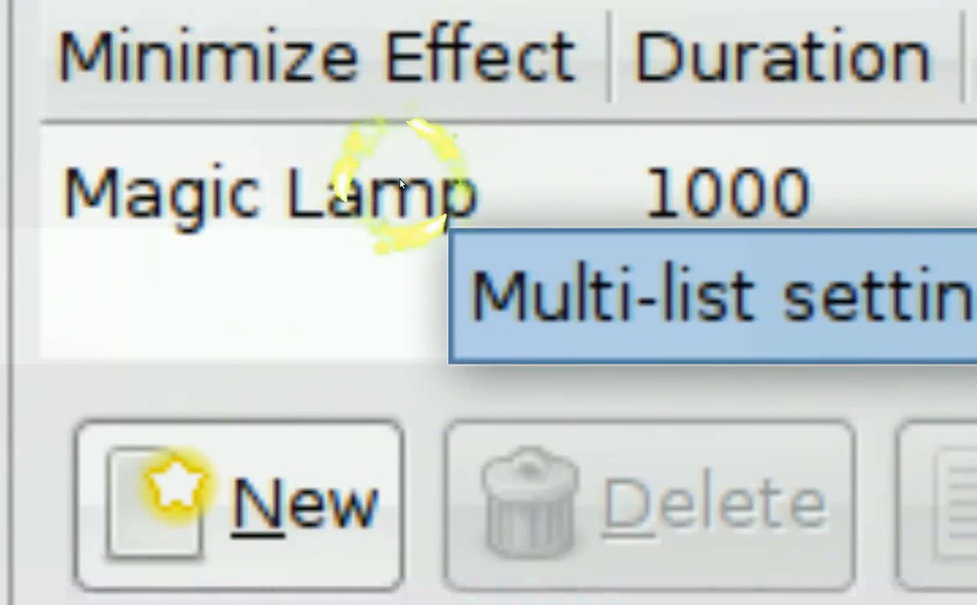
Edit the minimize entry to use Magic Lamp with duration 1000, previewing on the file browser.
double_click(401, 185)
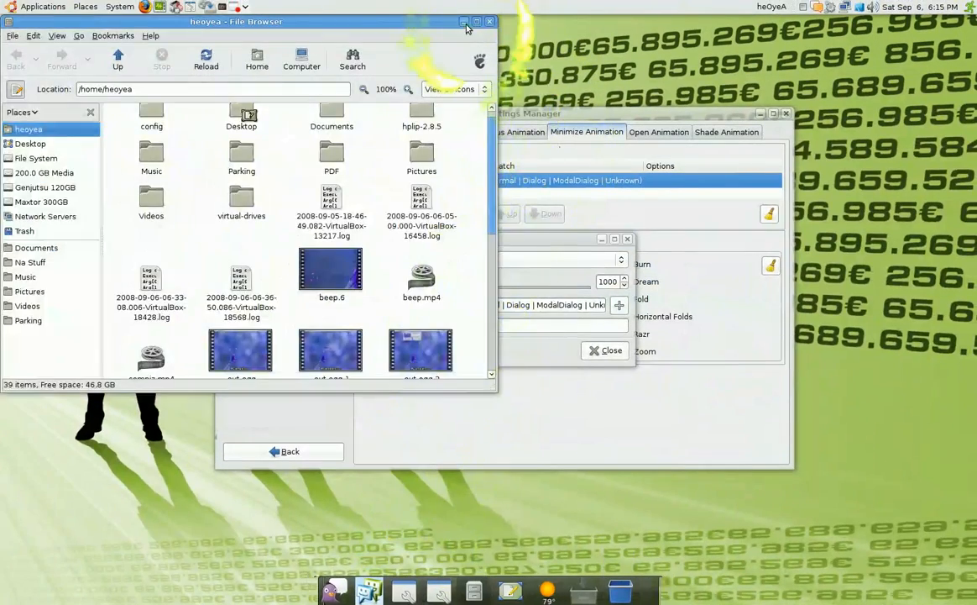
click(465, 24)
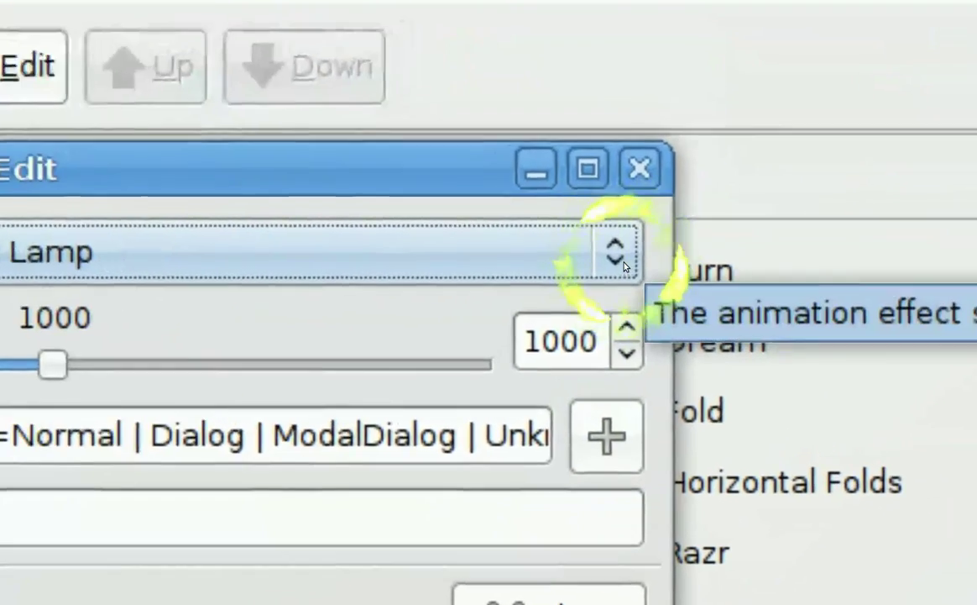
click(624, 266)
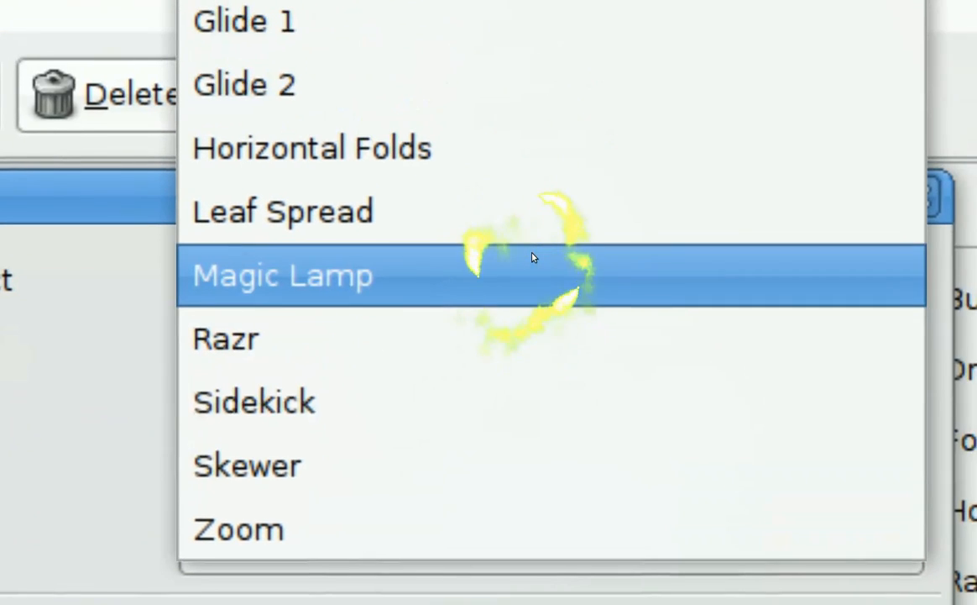
click(479, 264)
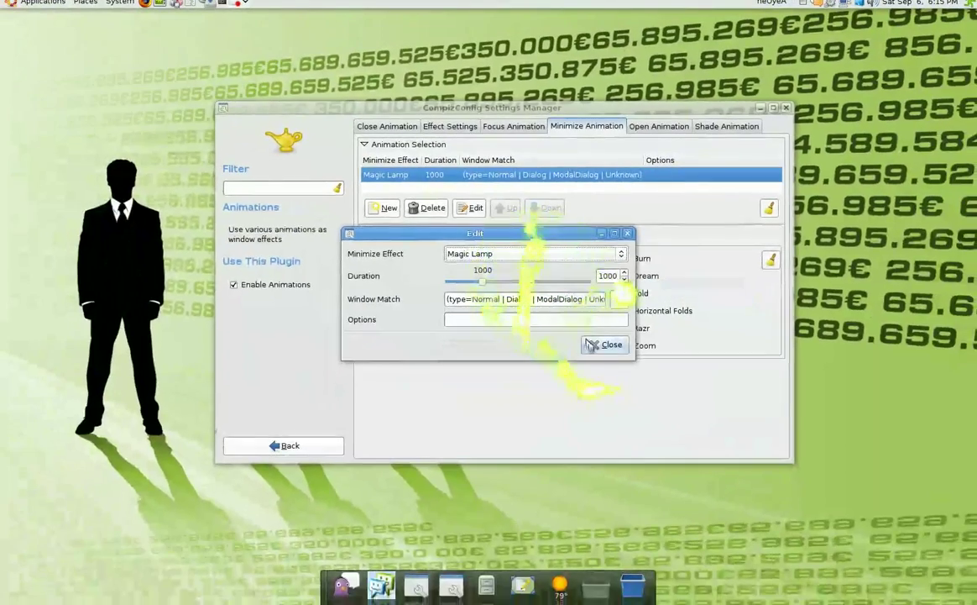
Close the Magic Lamp editor and exit CompizConfig Settings Manager to the desktop.
click(595, 350)
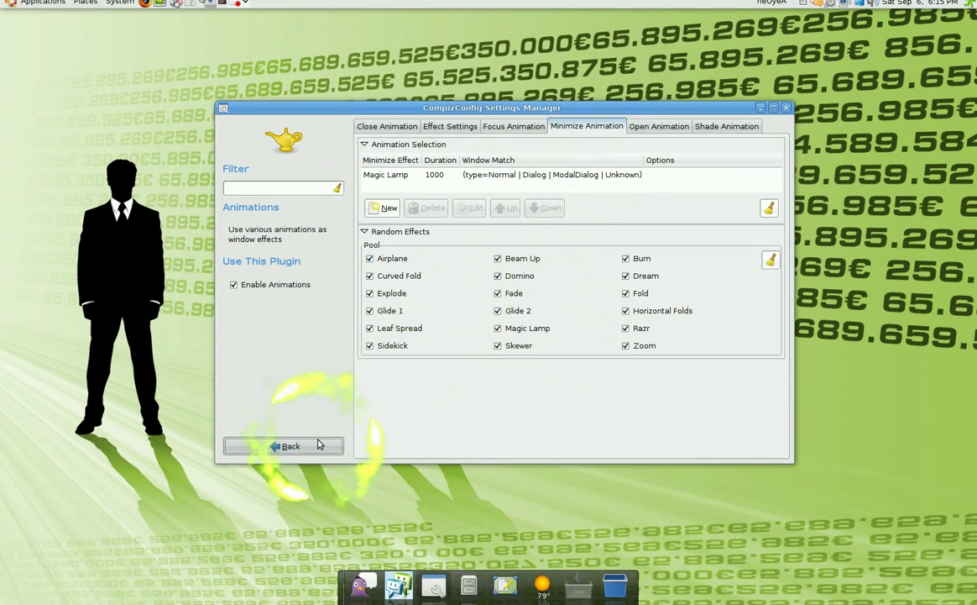
click(290, 445)
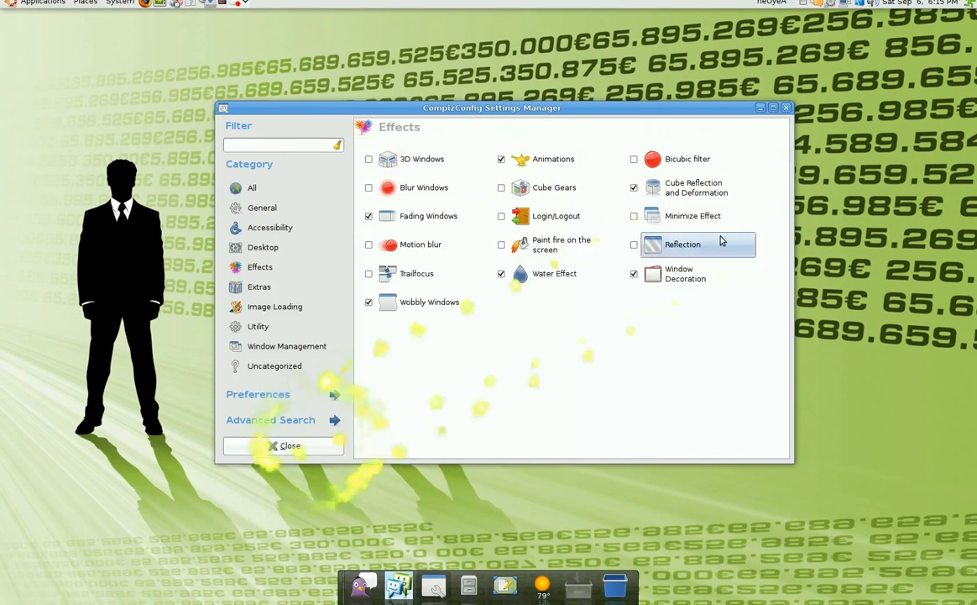
click(786, 114)
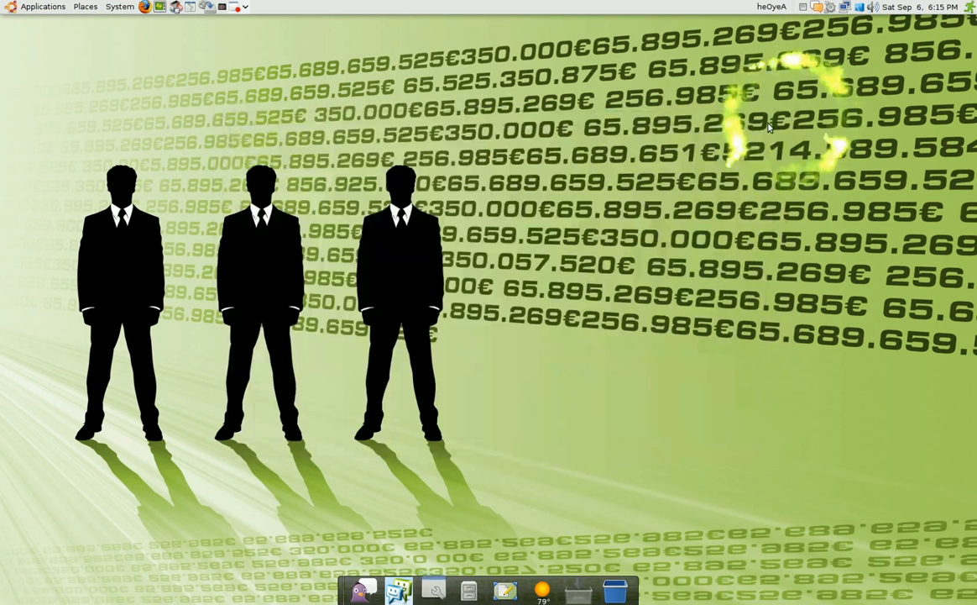